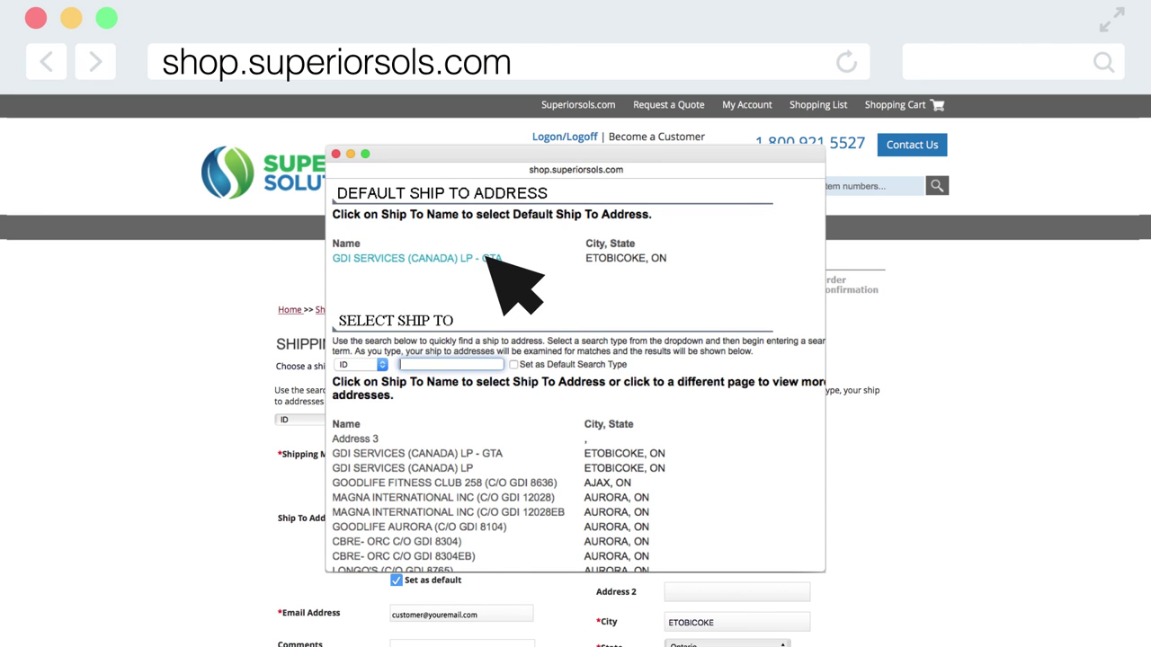
Ship to GDI SERVICES (CANADA) LP - GTA with comment 'Please call before delivery.' and PO number 12345.
{"action": "left_click", "coordinate": [490, 258]}
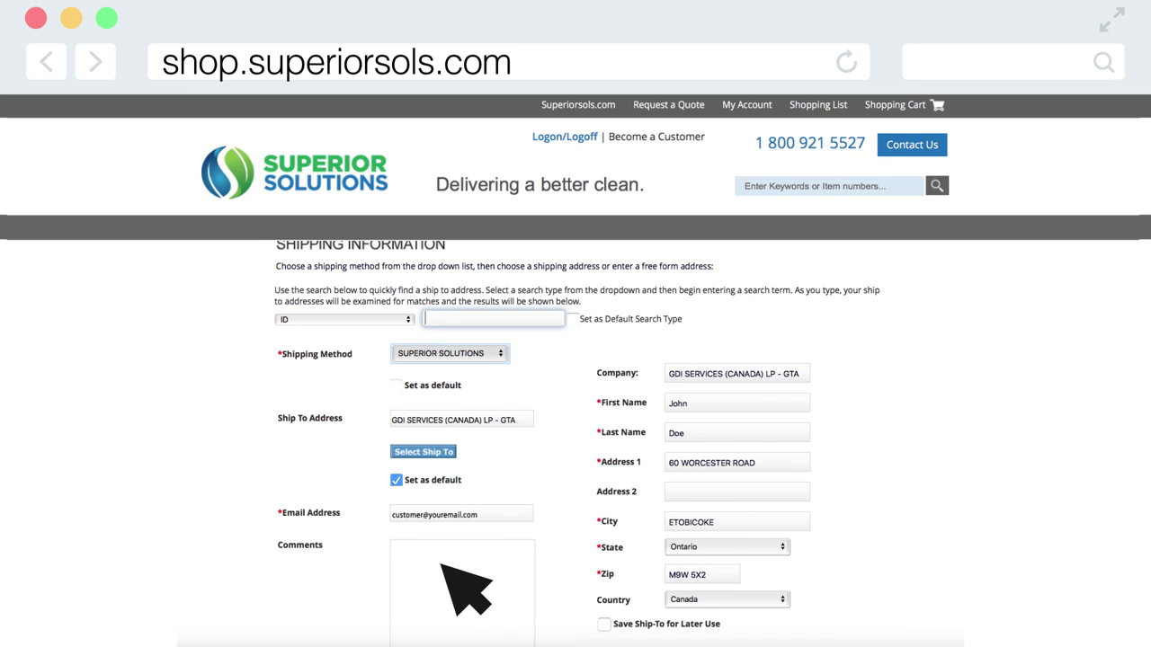
{"action": "type", "text": "Please ca"}
{"action": "type", "text": "ll before delivery."}
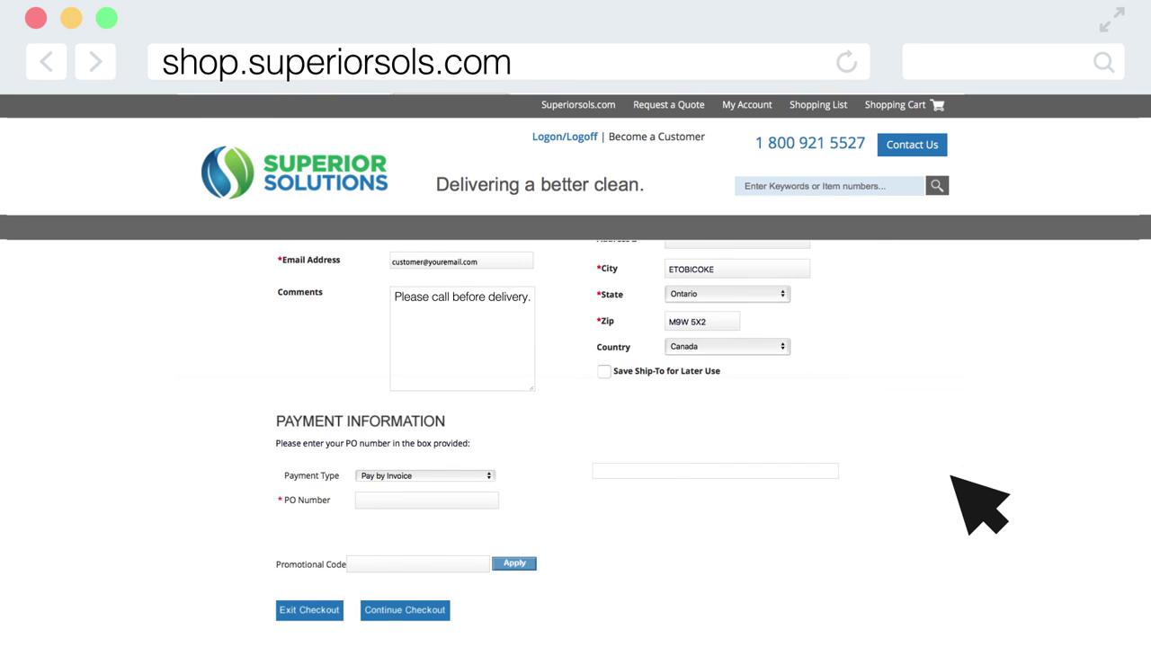
{"action": "left_click", "coordinate": [486, 500]}
{"action": "type", "text": "12"}
{"action": "type", "text": "345"}
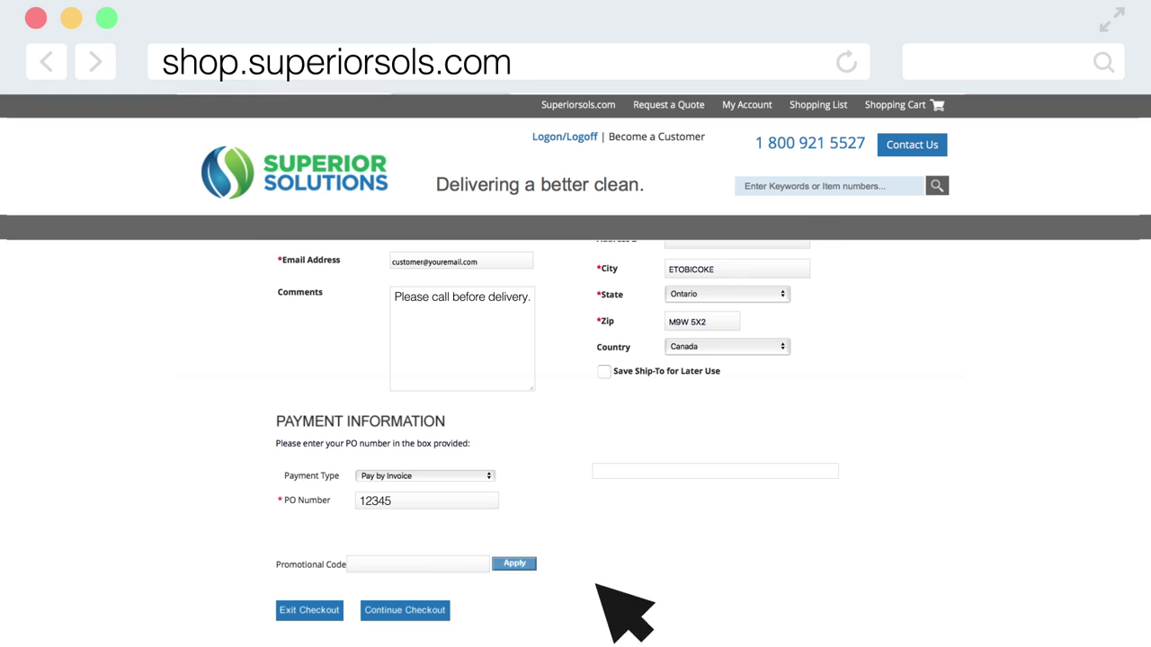
{"action": "left_click", "coordinate": [438, 612]}
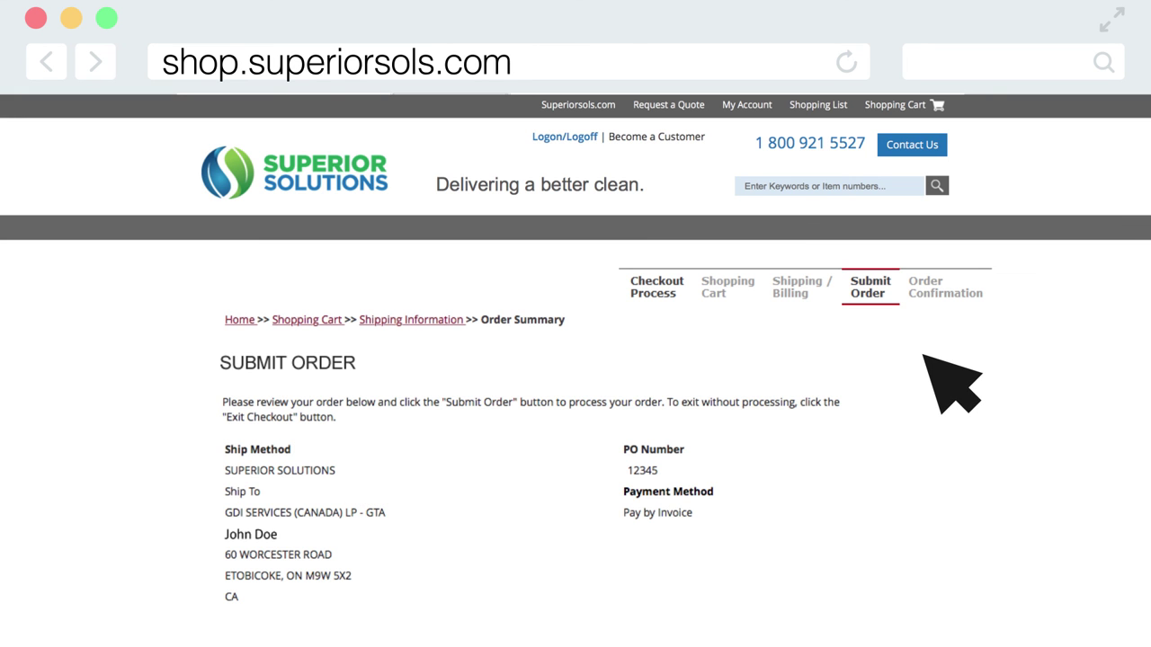
Submit the order and check the confirmation: three items, $137.78 subtotal, $17.91 tax, $155.69 total.
{"action": "scroll", "coordinate": [951, 382], "scroll_direction": "down", "scroll_amount": 2}
{"action": "scroll", "coordinate": [951, 382], "scroll_direction": "down", "scroll_amount": 3}
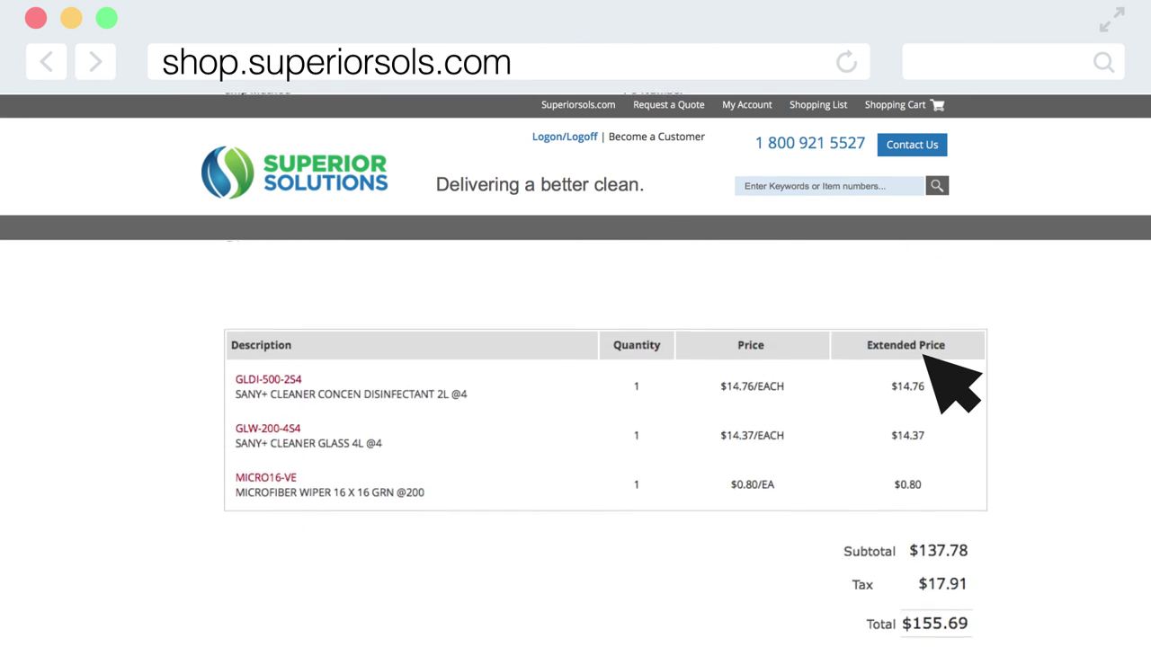
{"action": "scroll", "coordinate": [951, 382], "scroll_direction": "down", "scroll_amount": 2}
{"action": "left_click", "coordinate": [370, 506]}
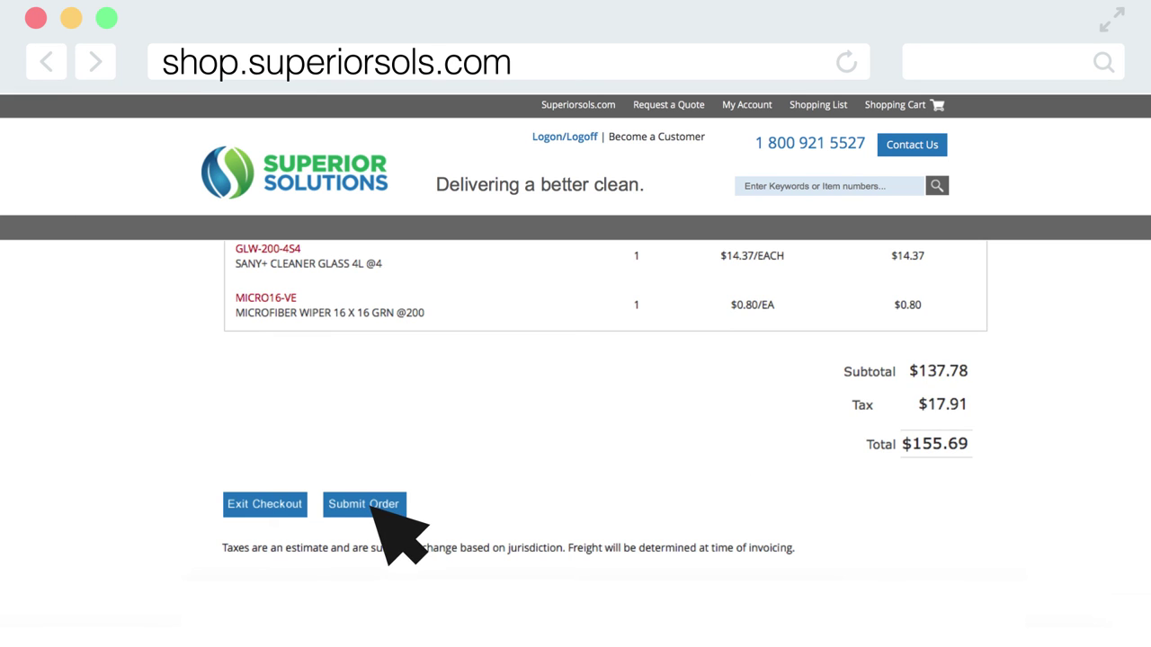
{"action": "scroll", "coordinate": [958, 432], "scroll_direction": "down", "scroll_amount": 3}
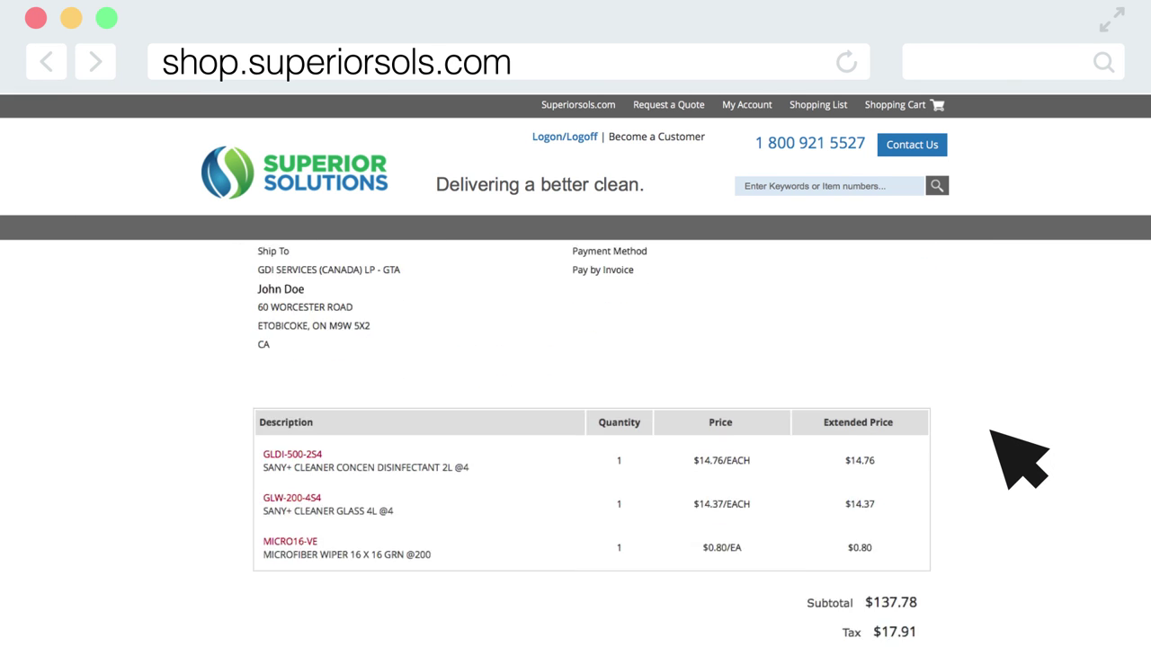
{"action": "scroll", "coordinate": [991, 430], "scroll_direction": "down", "scroll_amount": 1}
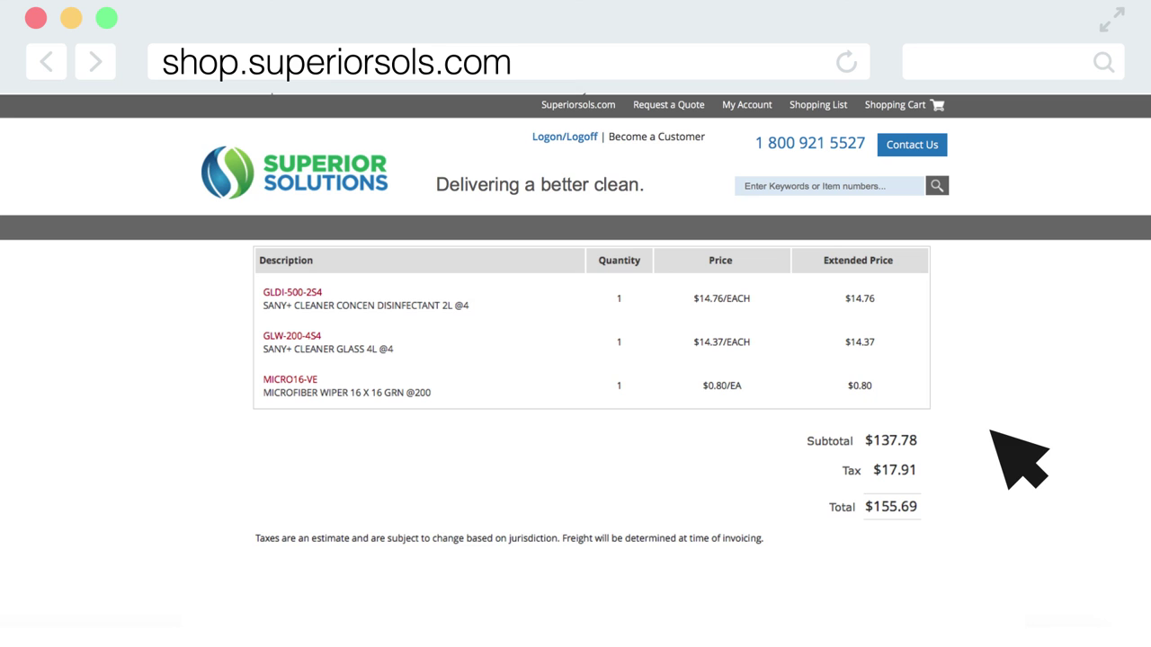